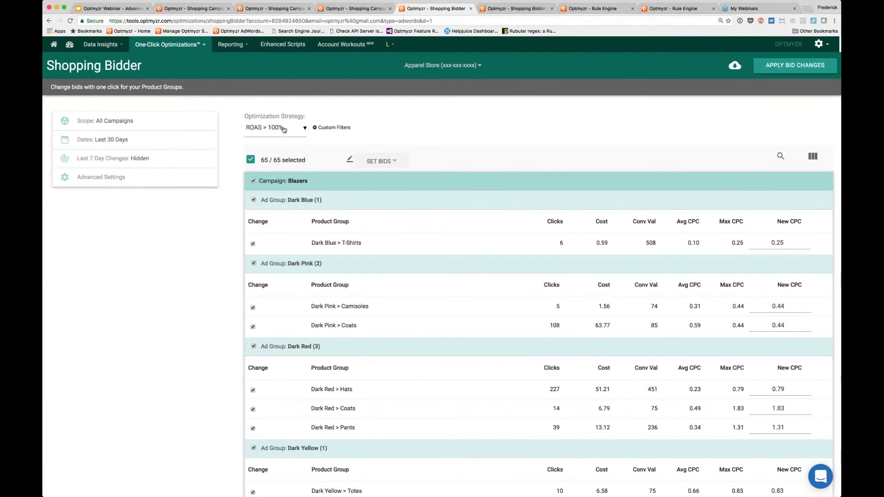
# Step: Keep the ROAS > 100% optimization strategy applied and review the listed product groups
pyautogui.scroll(-1, 284, 130)
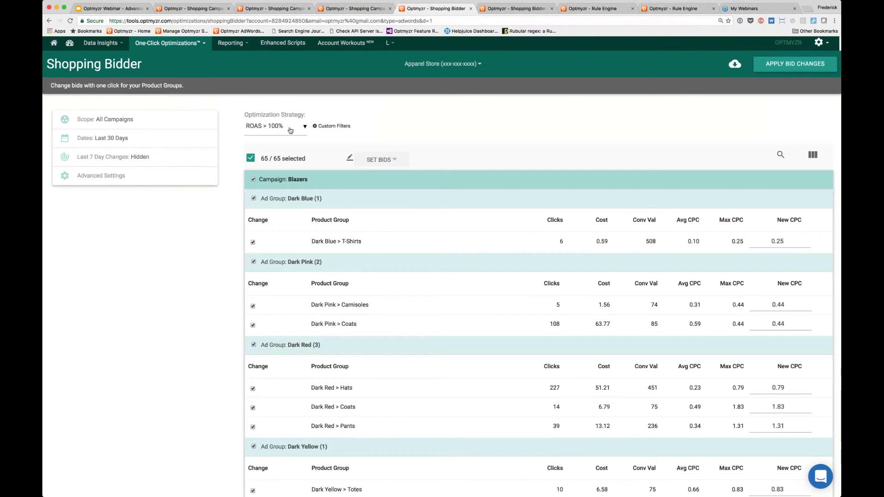
pyautogui.click(303, 129)
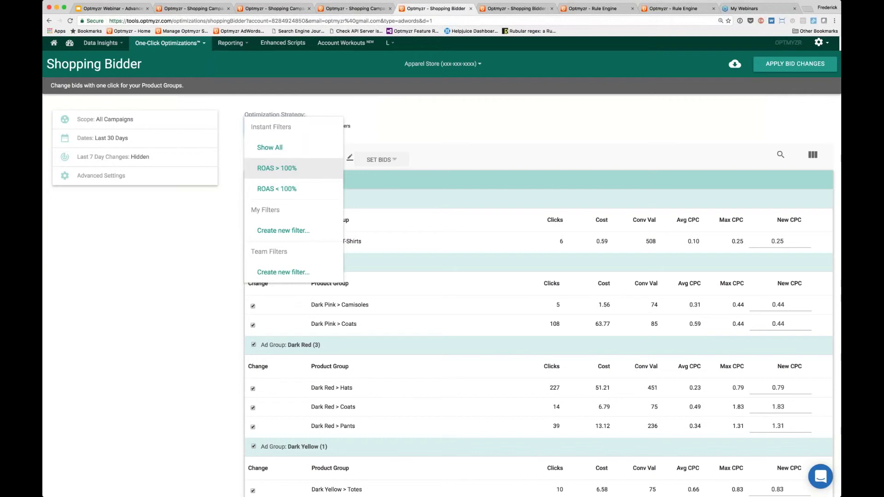
pyautogui.click(276, 168)
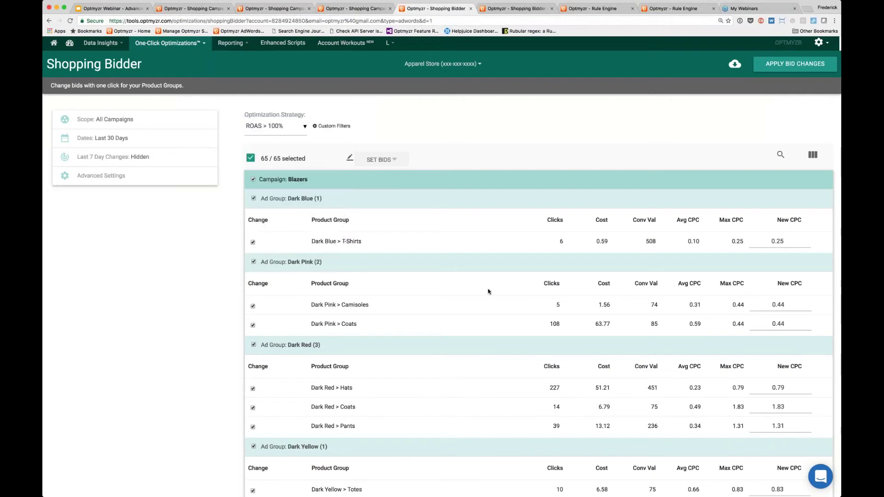
pyautogui.scroll(-1, 489, 291)
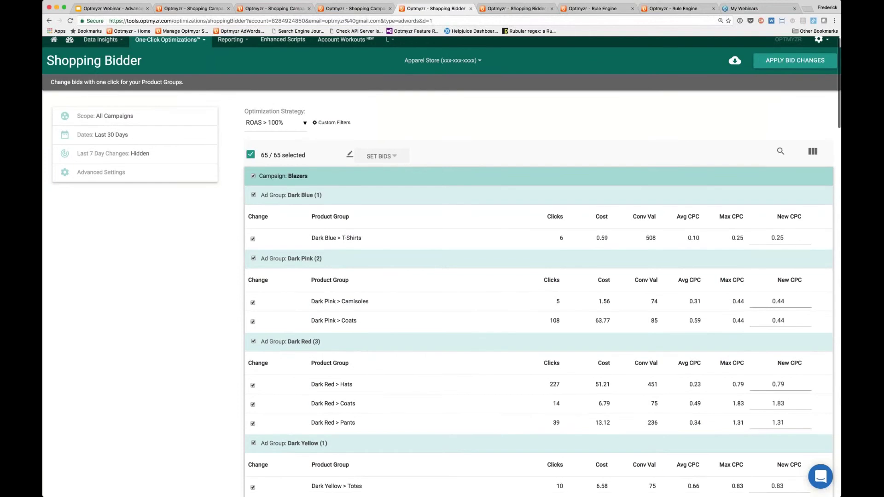
pyautogui.scroll(-1, 488, 291)
pyautogui.scroll(-3, 488, 291)
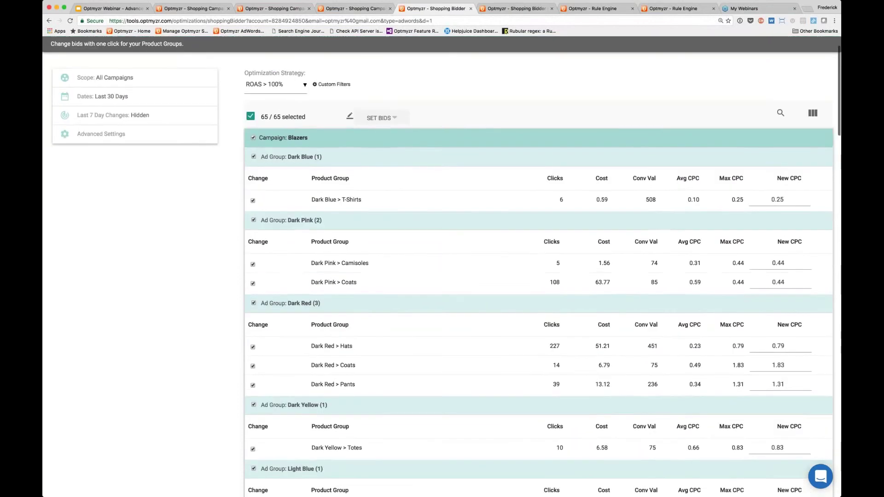
pyautogui.scroll(4, 488, 291)
# Step: Raise all 65 selected product-group bids by 10%
pyautogui.click(380, 161)
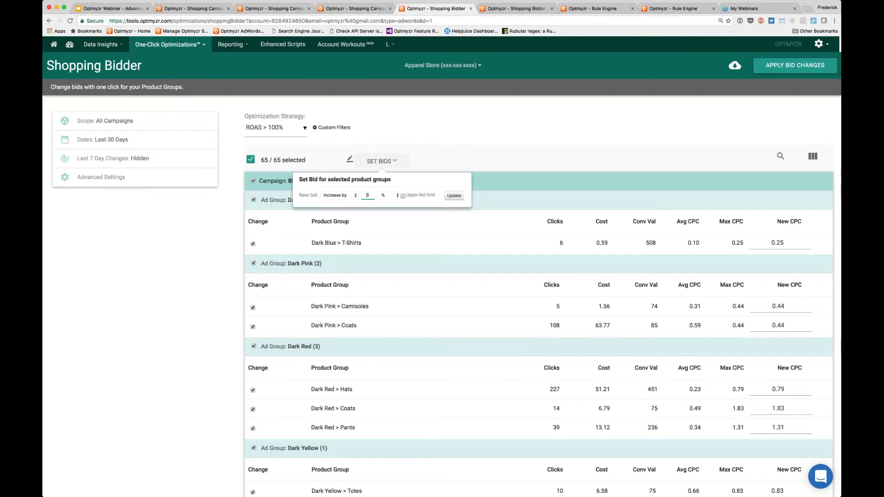
pyautogui.write('1')
pyautogui.click(454, 196)
pyautogui.press('Escape')
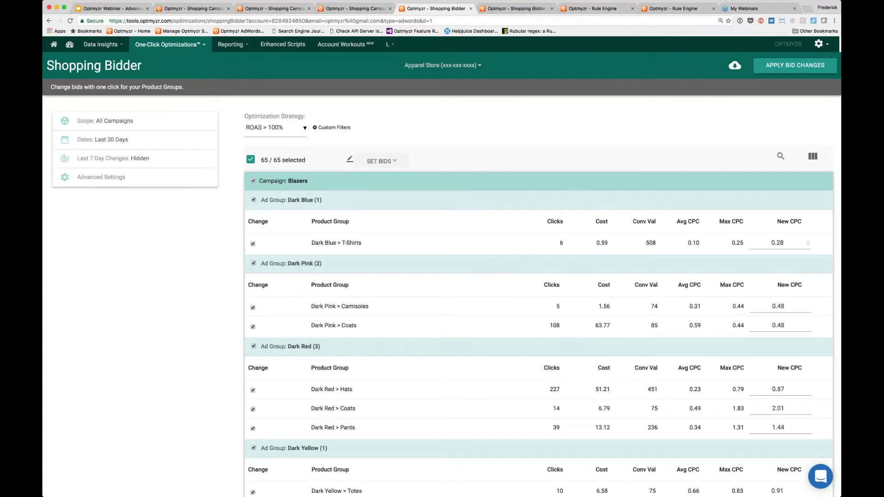
# Step: Set the Dark Pink > Camisoles new CPC to 0.50
pyautogui.click(786, 306)
pyautogui.press('BackSpace')
pyautogui.press('BackSpace')
pyautogui.write('50')
pyautogui.click(783, 77)
# Step: Create a new custom filter with a minimum ROAS of 501
pyautogui.click(306, 129)
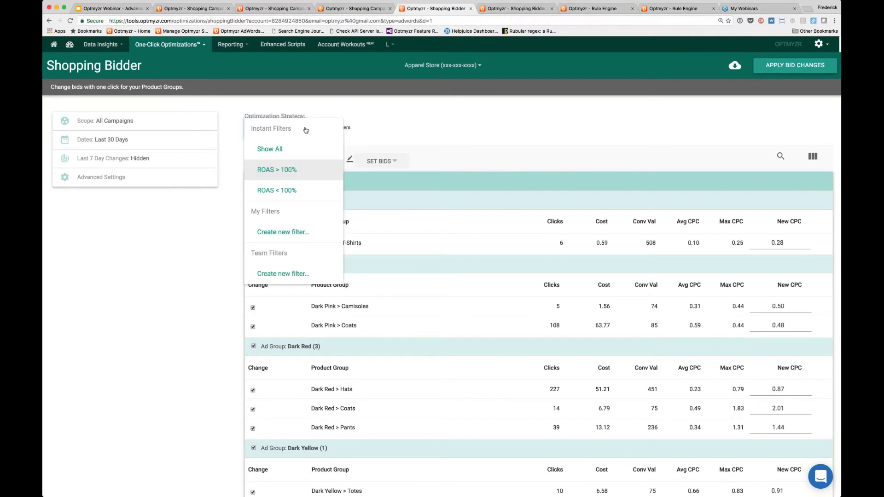
pyautogui.click(295, 220)
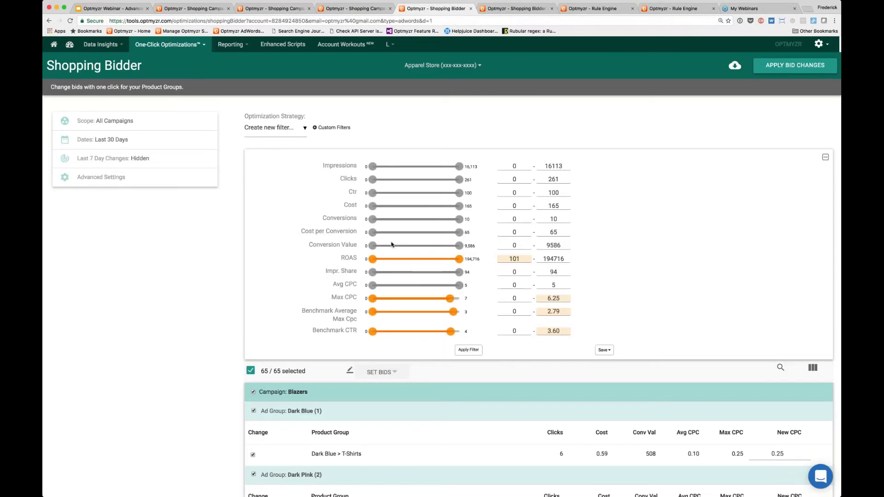
pyautogui.click(503, 258)
pyautogui.press('Delete')
pyautogui.write('5')
pyautogui.press('Return')
# Step: Require at least 2 conversions and apply the custom filter
pyautogui.doubleClick(562, 259)
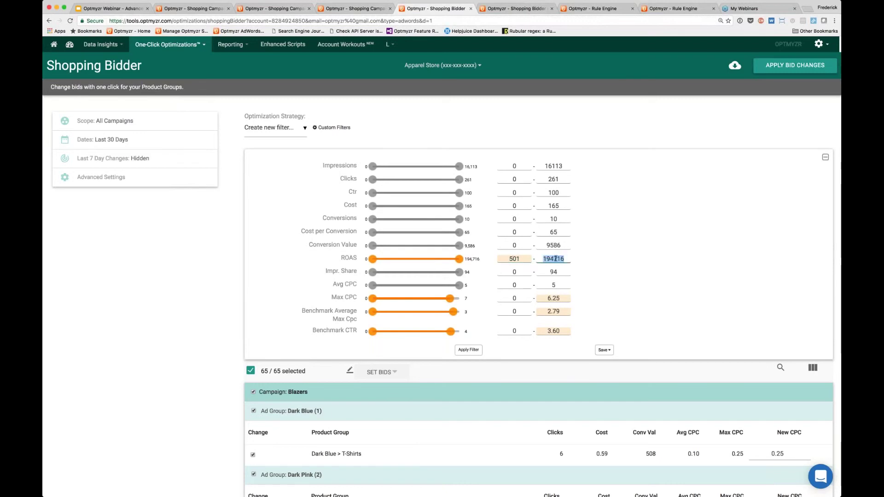
pyautogui.doubleClick(510, 259)
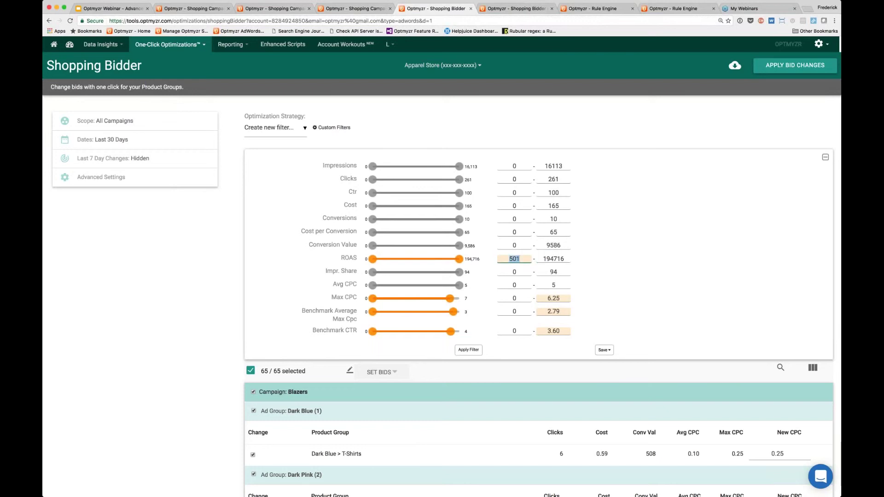
pyautogui.doubleClick(514, 220)
pyautogui.write('2')
pyautogui.press('Return')
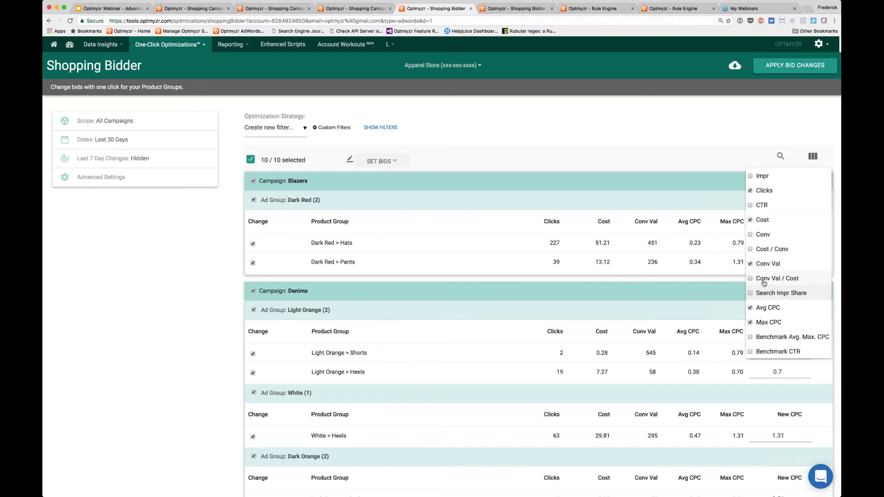
# Step: Show the Conv Val / Cost and Conv columns and scroll through the tables to check them
pyautogui.click(777, 278)
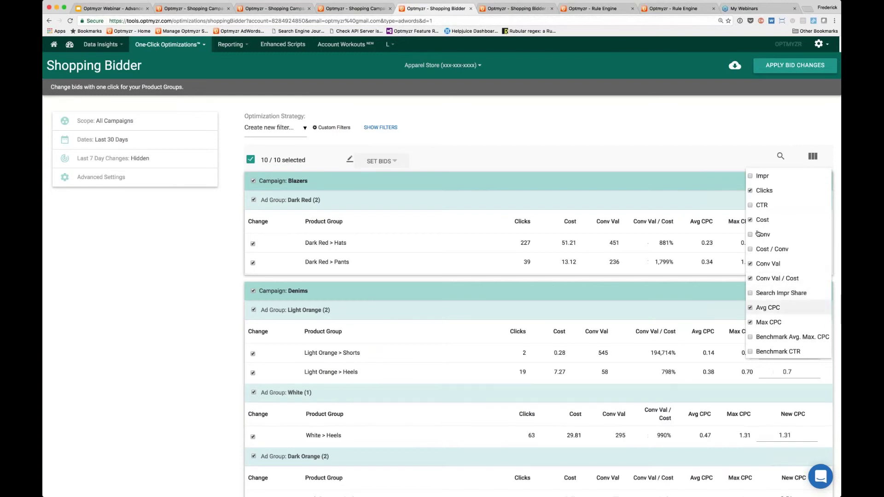
pyautogui.click(737, 157)
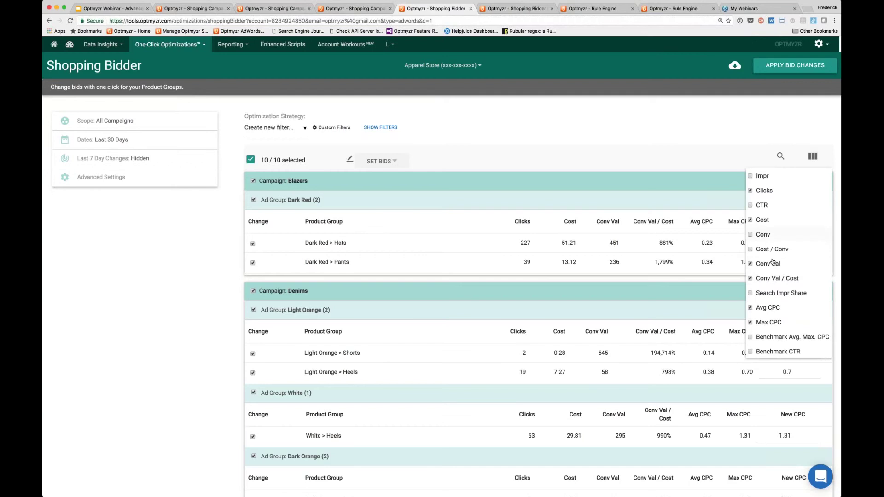
pyautogui.click(760, 234)
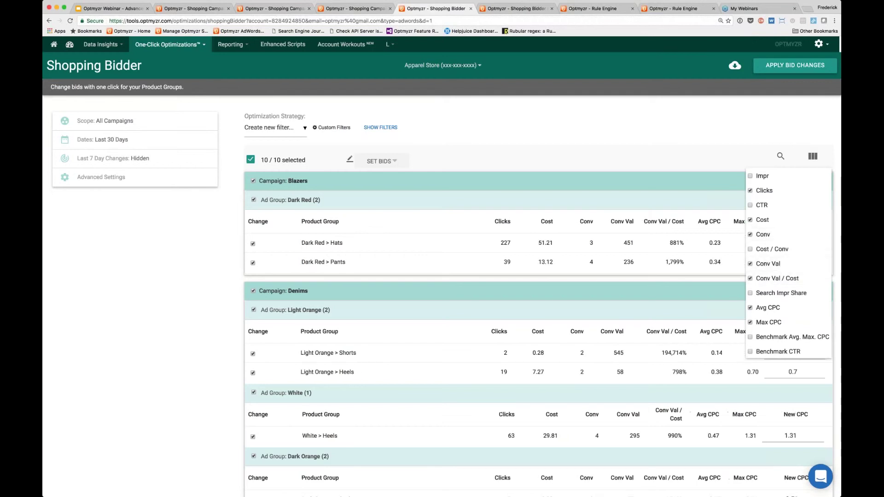
pyautogui.press('Escape')
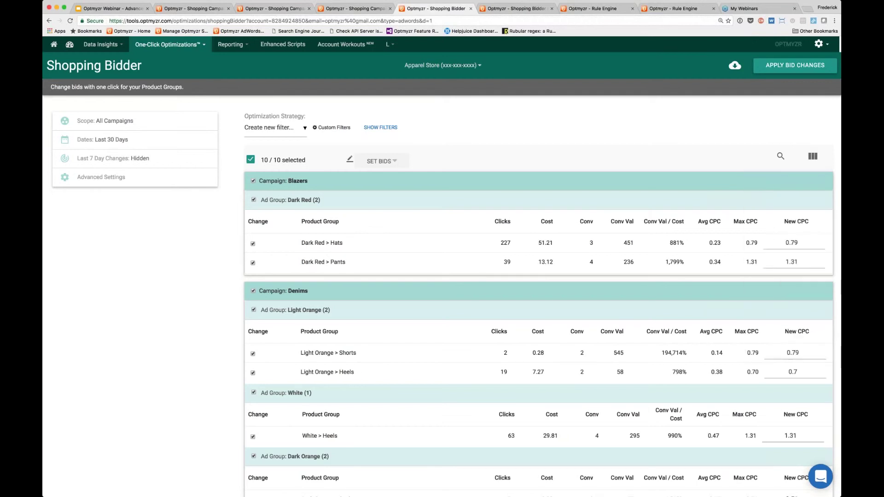
pyautogui.scroll(-1, 646, 250)
pyautogui.scroll(-10, 646, 250)
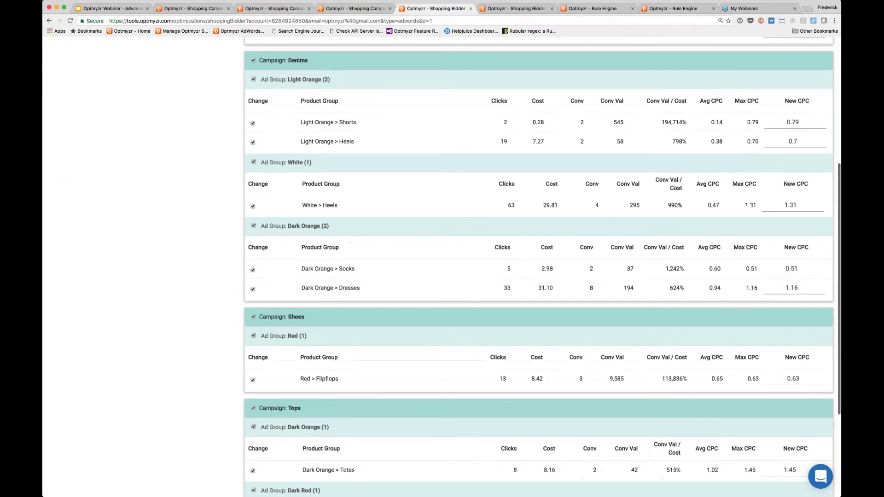
pyautogui.scroll(4, 539, 267)
pyautogui.scroll(5, 538, 267)
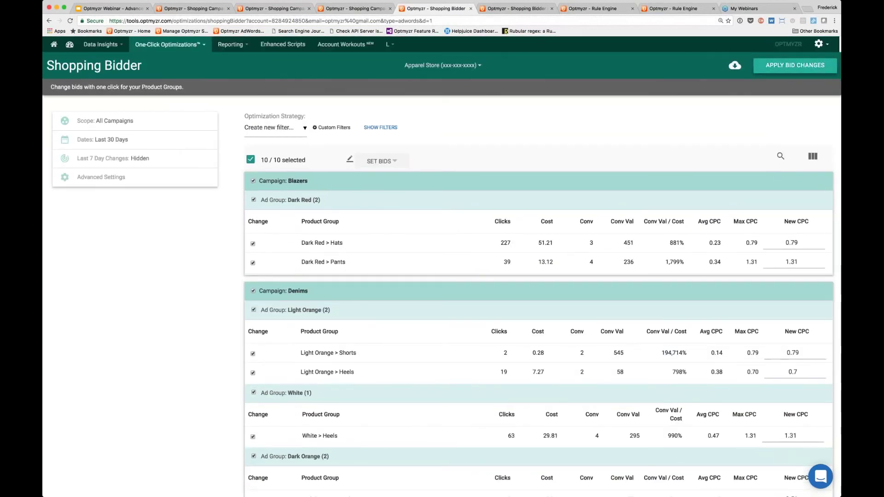
# Step: Reopen the custom filter settings, dismiss the save options, and collapse the filter panel
pyautogui.click(302, 130)
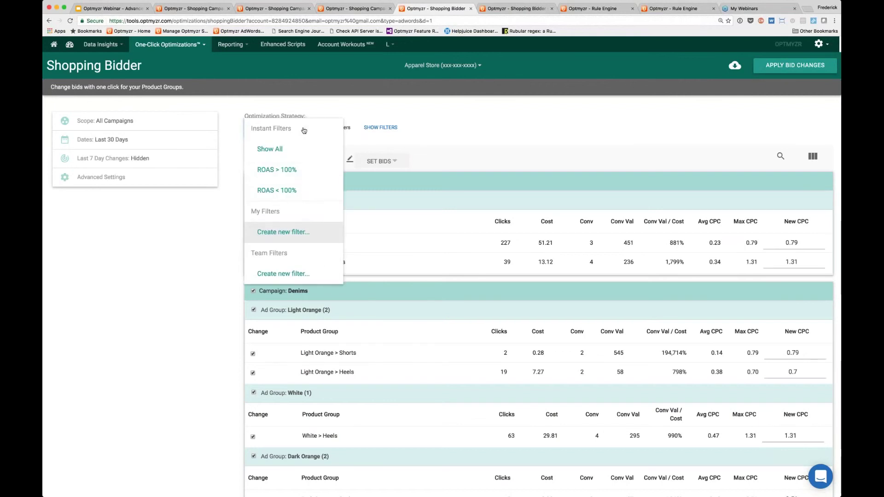
pyautogui.click(300, 232)
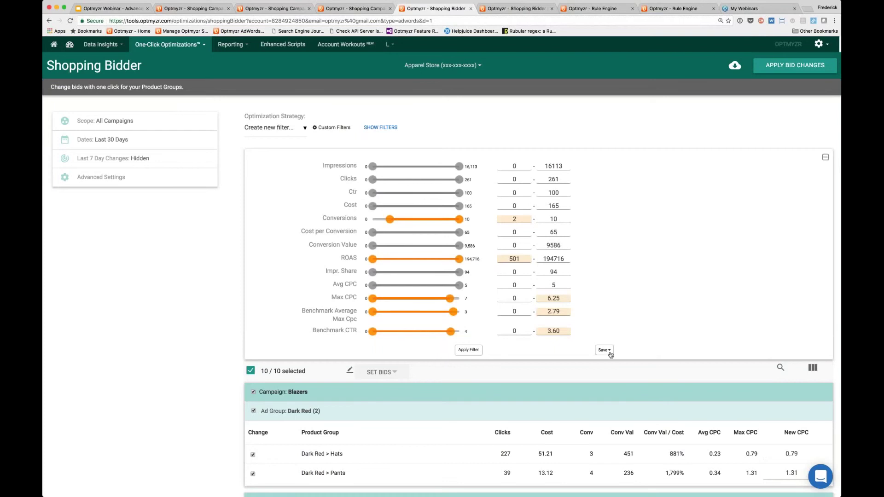
pyautogui.click(609, 351)
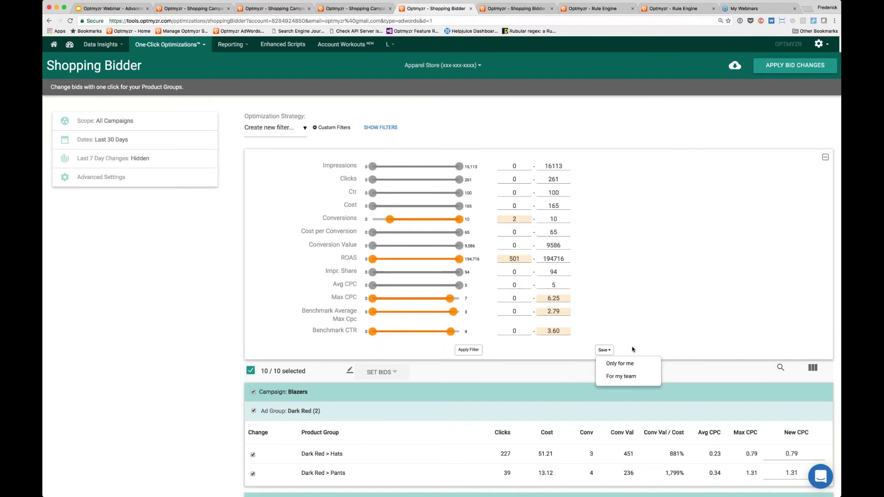
pyautogui.click(598, 341)
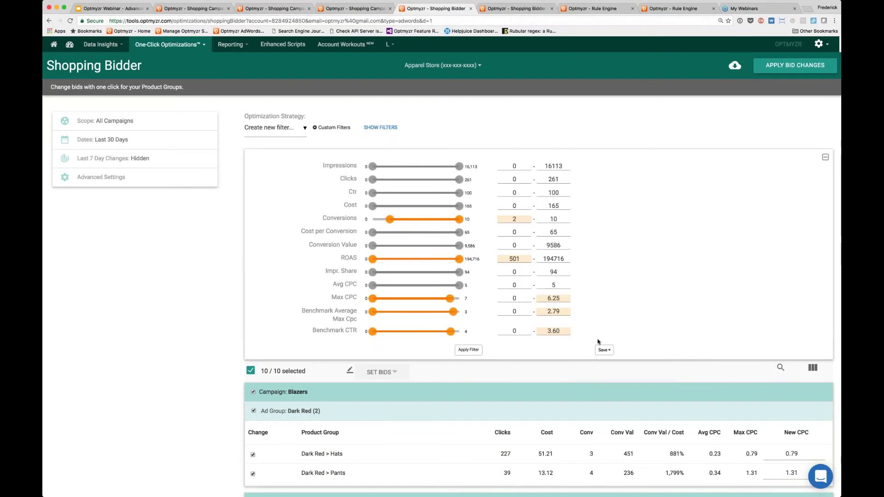
pyautogui.click(825, 158)
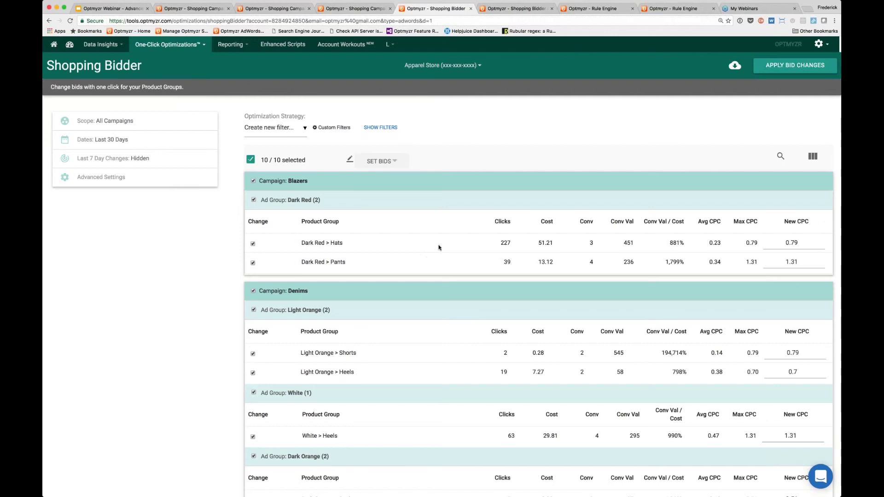
# Step: In Advanced Settings, roll up by Clicks at a 100 threshold and reanalyse the account
pyautogui.scroll(-1, 411, 248)
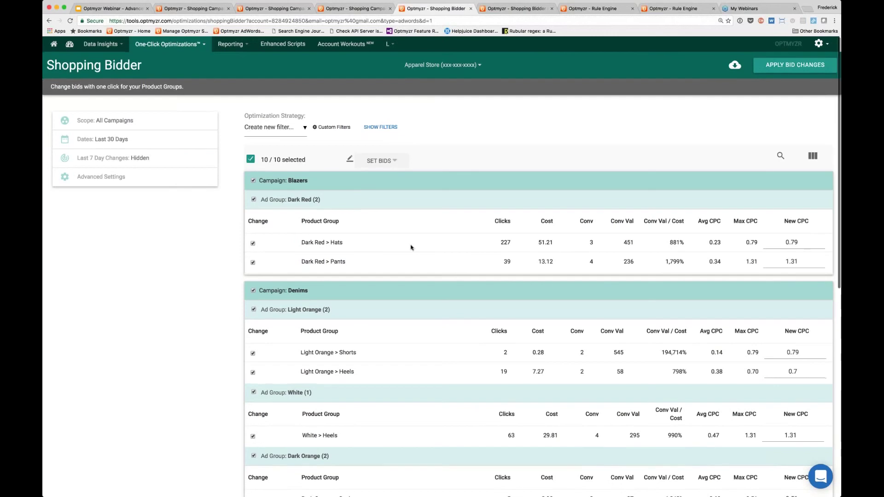
pyautogui.click(138, 177)
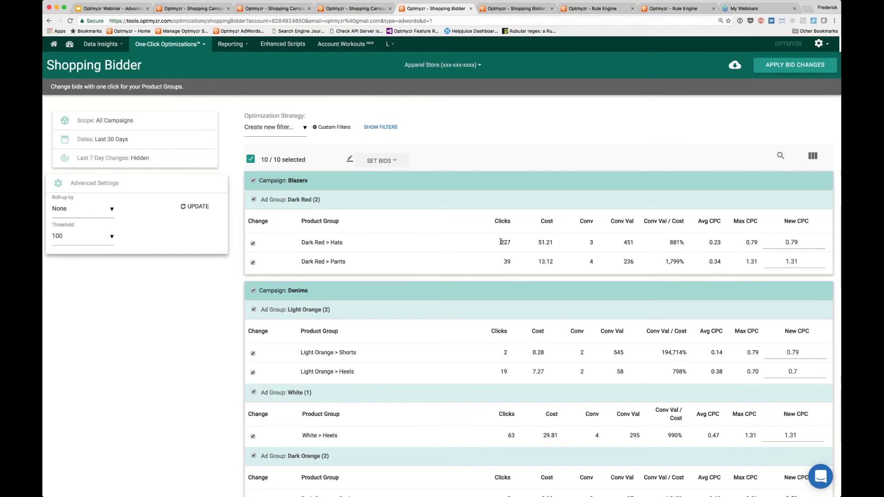
pyautogui.click(102, 214)
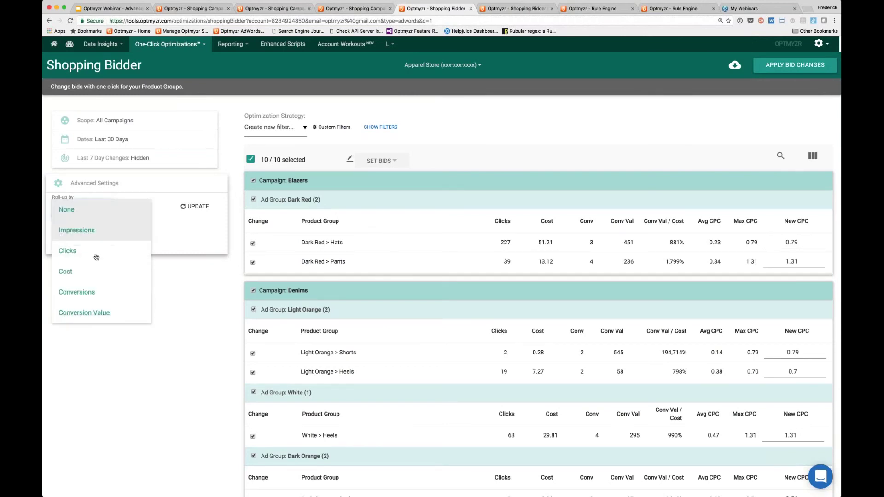
pyautogui.click(74, 251)
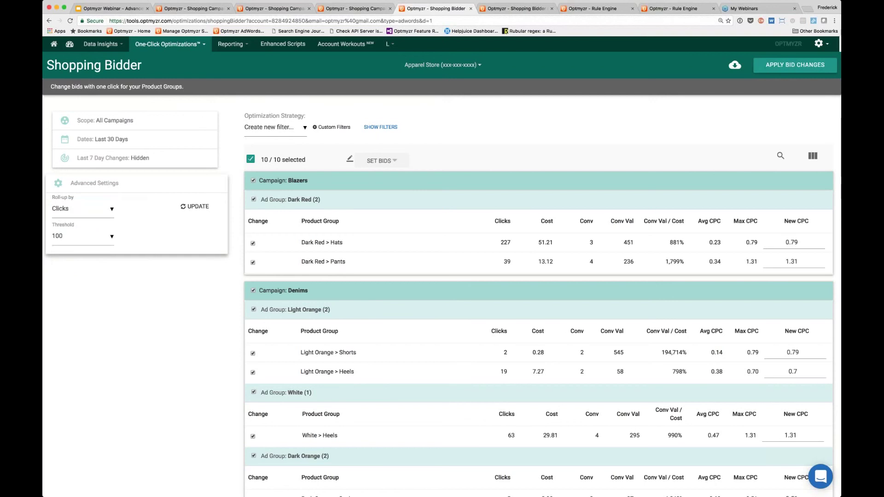
pyautogui.click(80, 237)
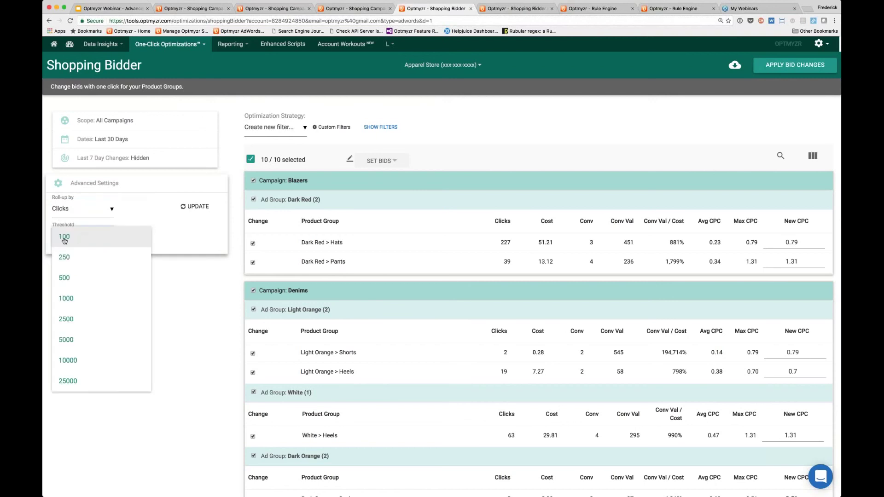
pyautogui.click(64, 238)
pyautogui.click(201, 207)
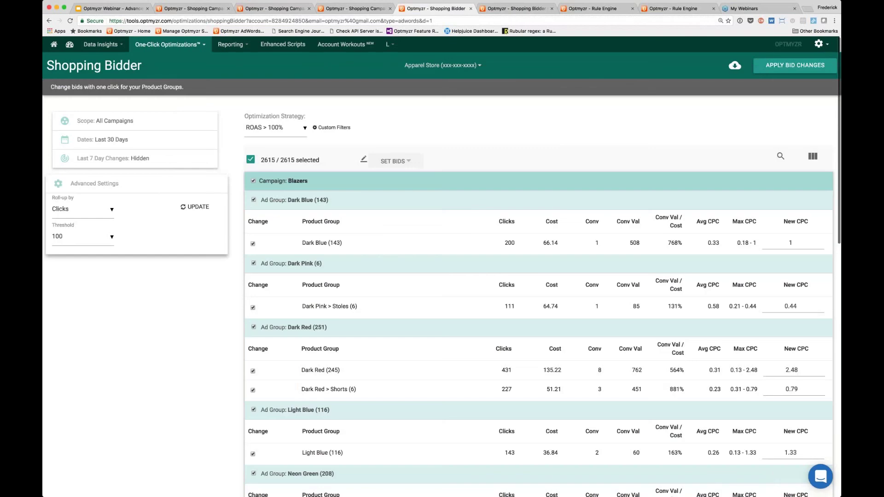
# Step: Switch the Optimization Strategy to Show All and expand the Dark Blue (143) row
pyautogui.click(290, 129)
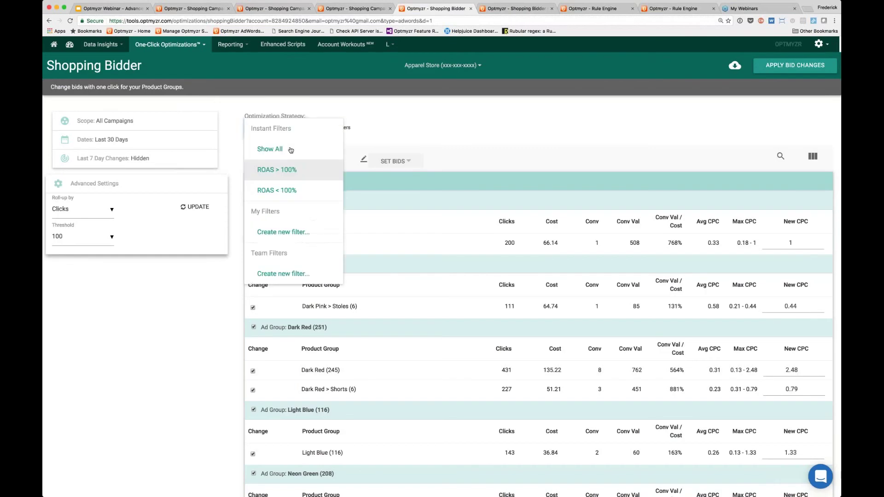
pyautogui.click(291, 150)
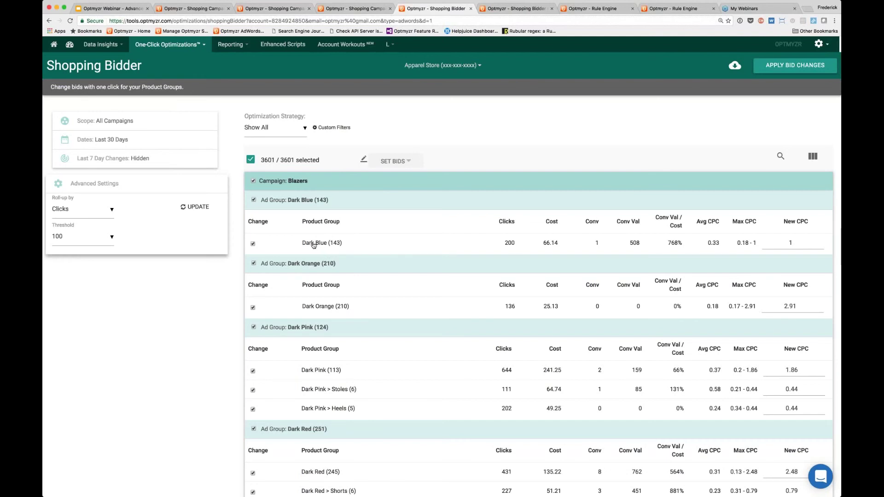
pyautogui.click(313, 244)
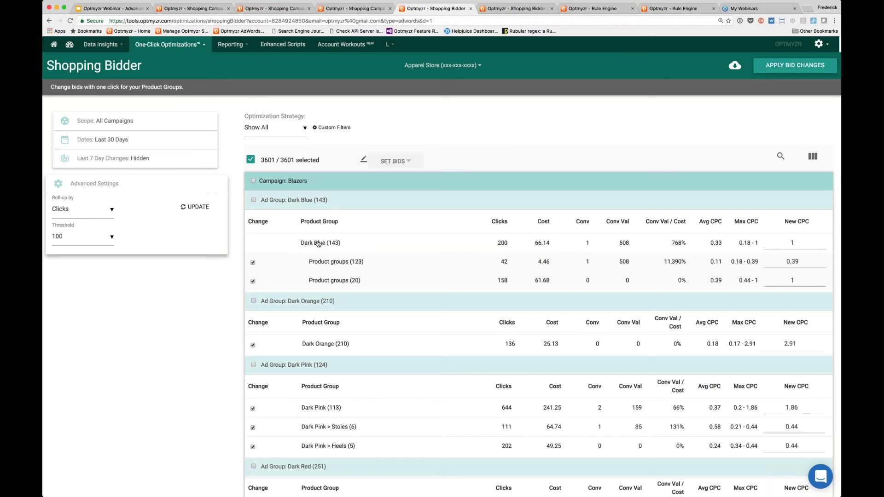
# Step: Expand the Dark Pink > Stoles (6) and Dark Pink > Heels (5) rows
pyautogui.scroll(-3, 318, 244)
pyautogui.scroll(-2, 318, 244)
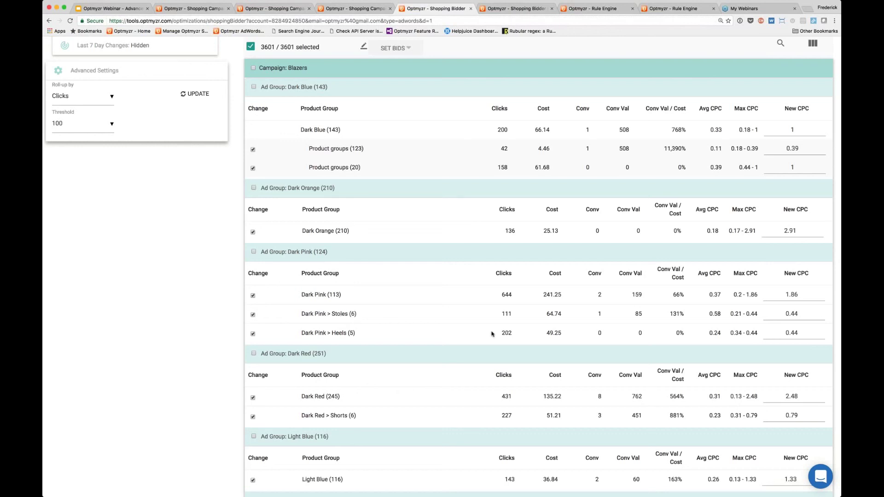
pyautogui.click(321, 314)
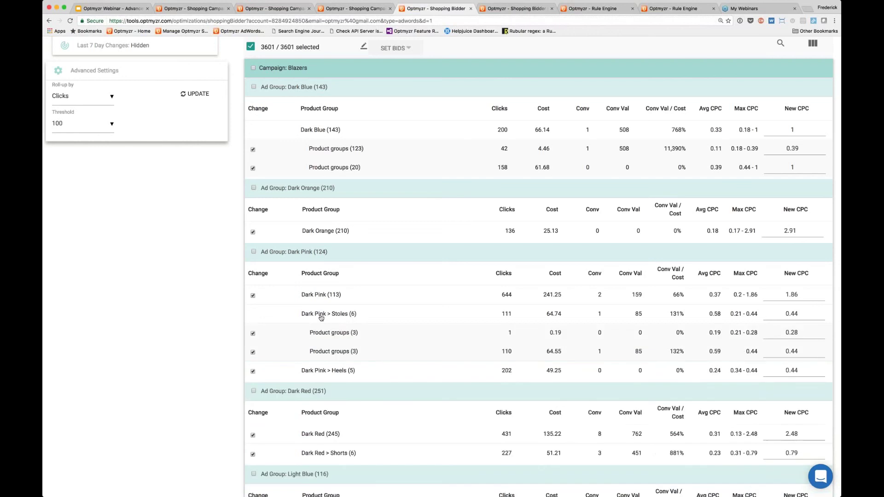
pyautogui.click(337, 371)
pyautogui.scroll(-1, 338, 359)
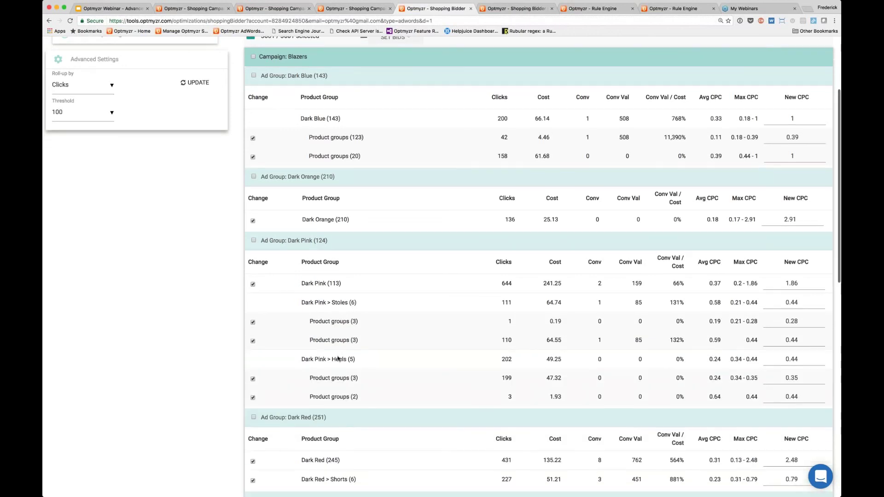
pyautogui.scroll(-1, 339, 359)
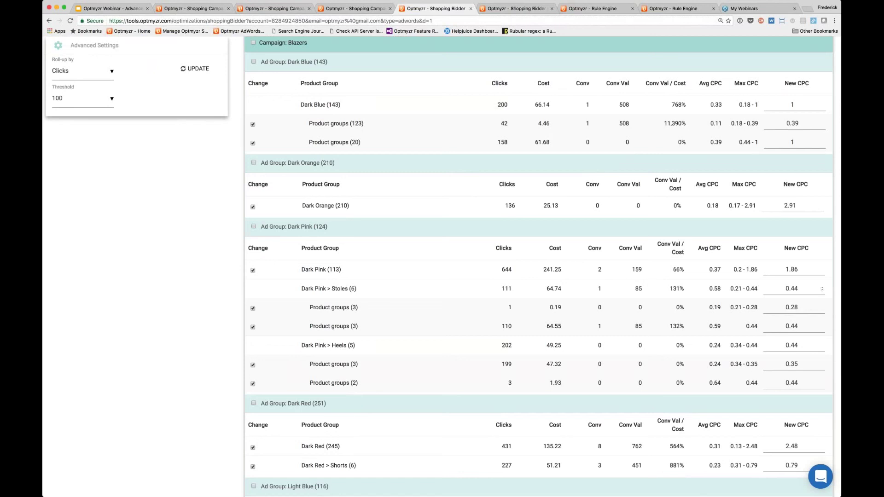
# Step: Check the Stoles groups' max CPCs, then set their new CPCs to 0.32 and 0.49
pyautogui.doubleClick(790, 288)
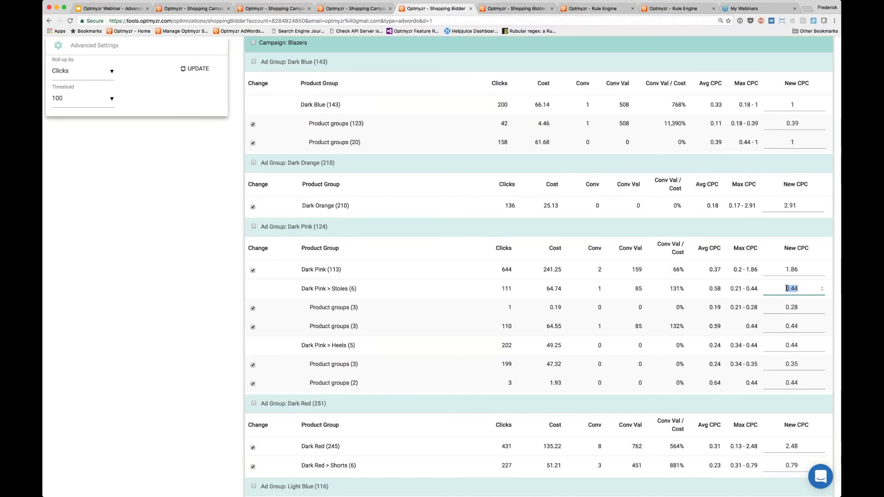
pyautogui.tripleClick(751, 307)
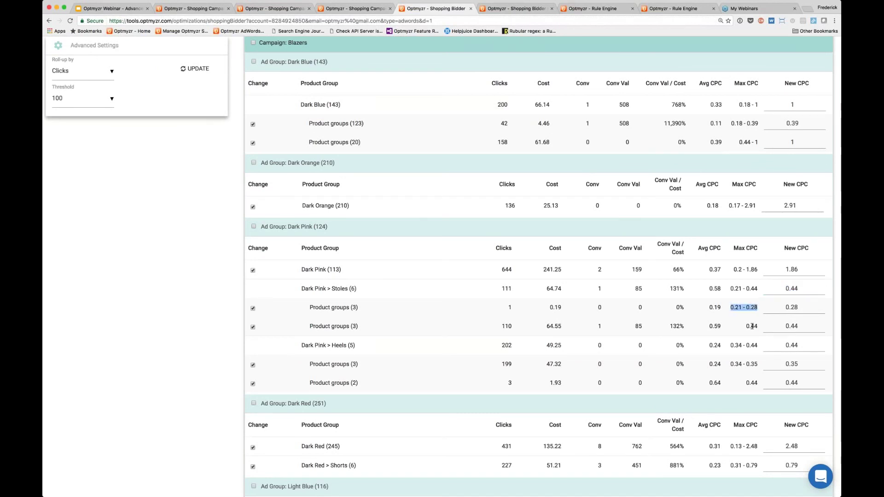
pyautogui.doubleClick(752, 326)
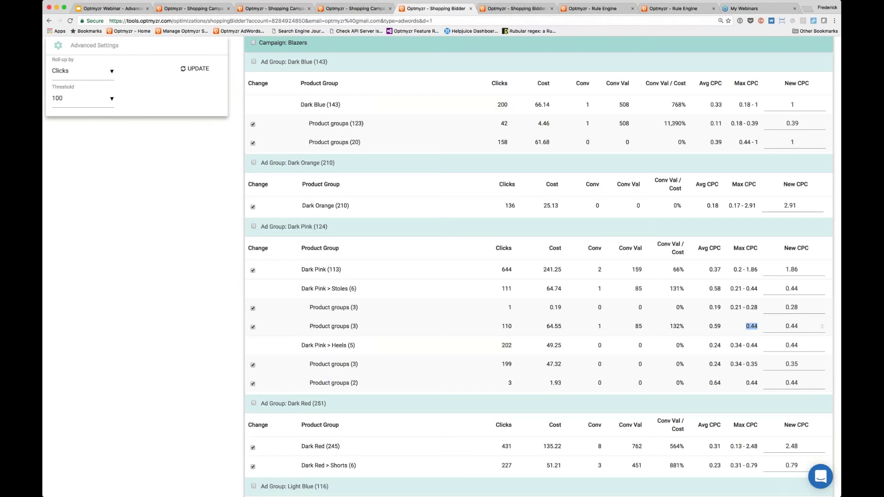
pyautogui.click(792, 308)
pyautogui.press('BackSpace')
pyautogui.write('2')
pyautogui.click(802, 325)
pyautogui.press('BackSpace')
pyautogui.press('BackSpace')
pyautogui.write('49')
pyautogui.click(788, 306)
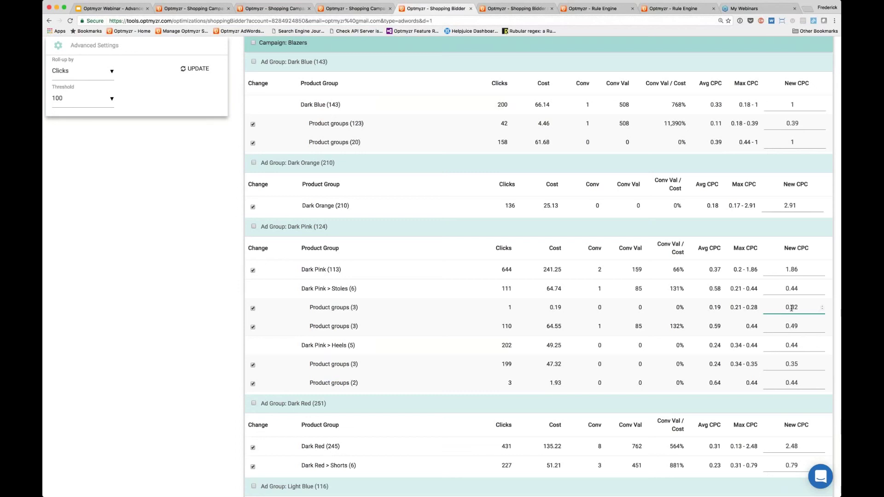